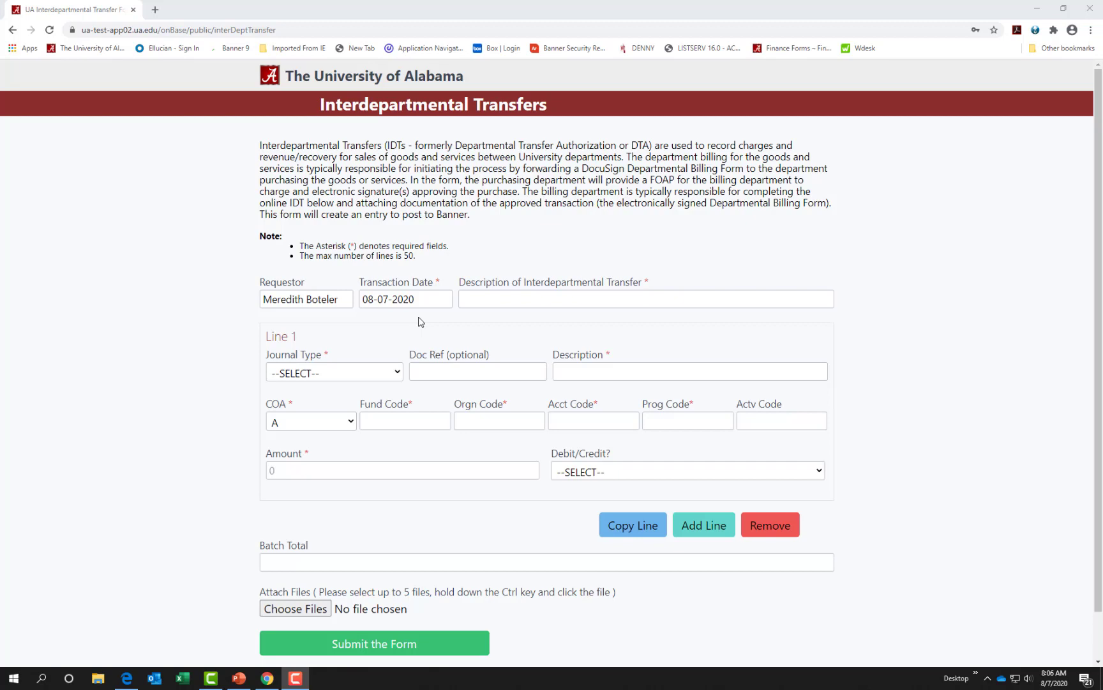
- Set the transaction date to 08-07-2020 and describe the transfer as "Billing for Printing Services July 2020"
left_click(434, 305)
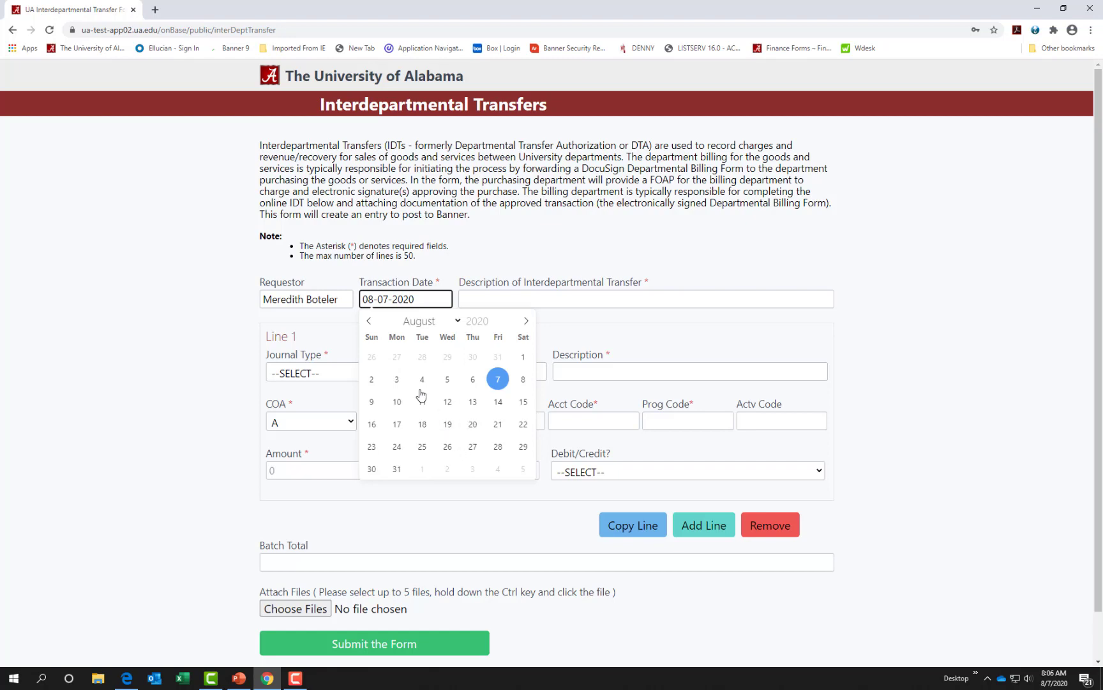
left_click(498, 377)
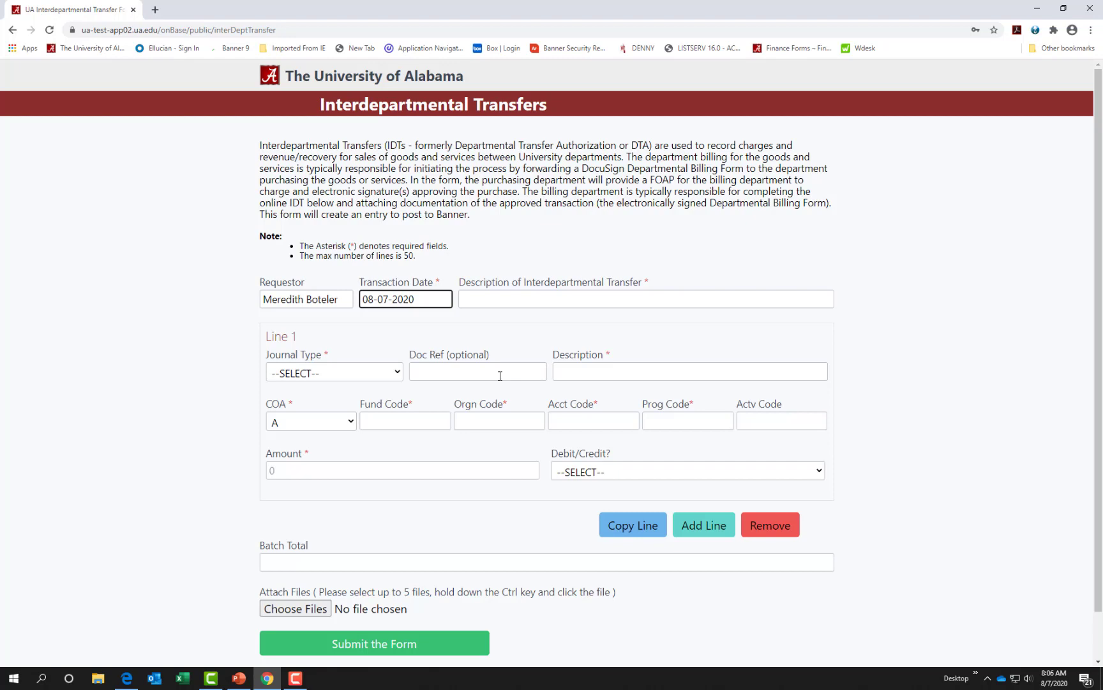
left_click(485, 296)
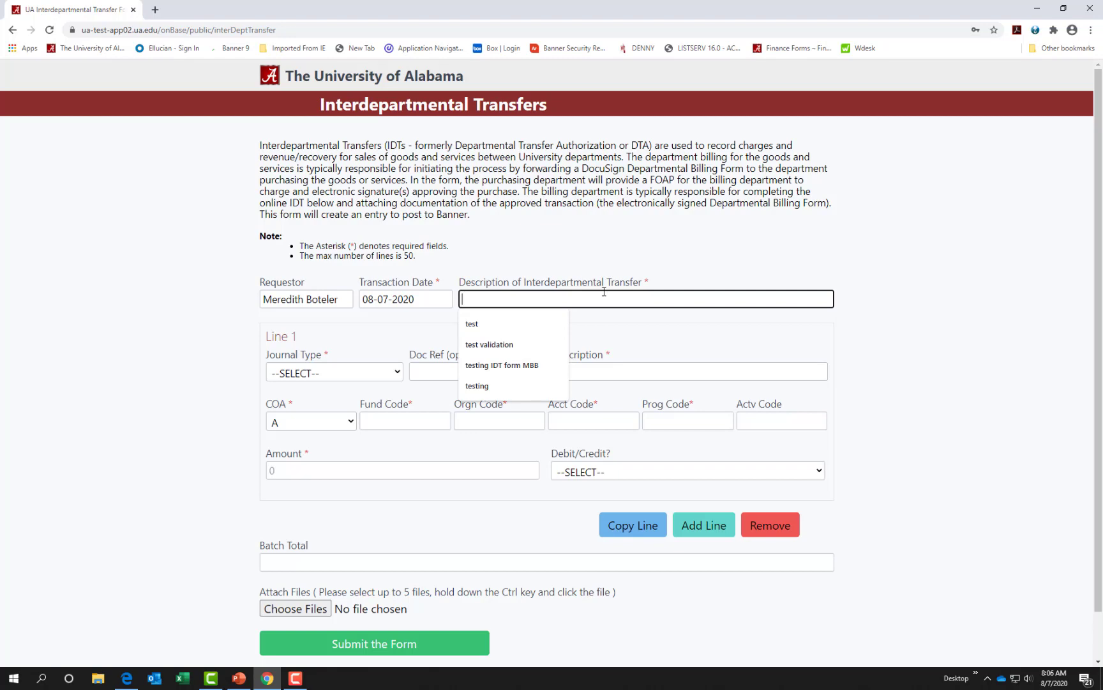
type("Billing for Printing Services July 2020")
key("Tab")
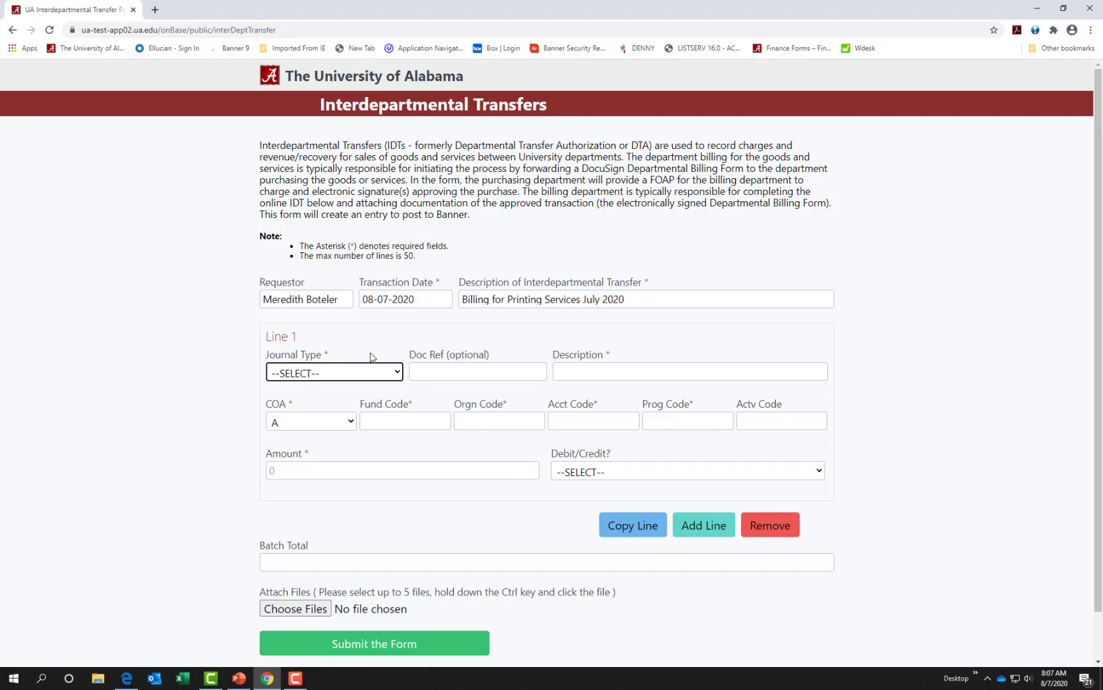
- Give line 1 journal type FT01 (same chart), doc ref 12345678 and the description "billing printing for FAR"
left_click(342, 374)
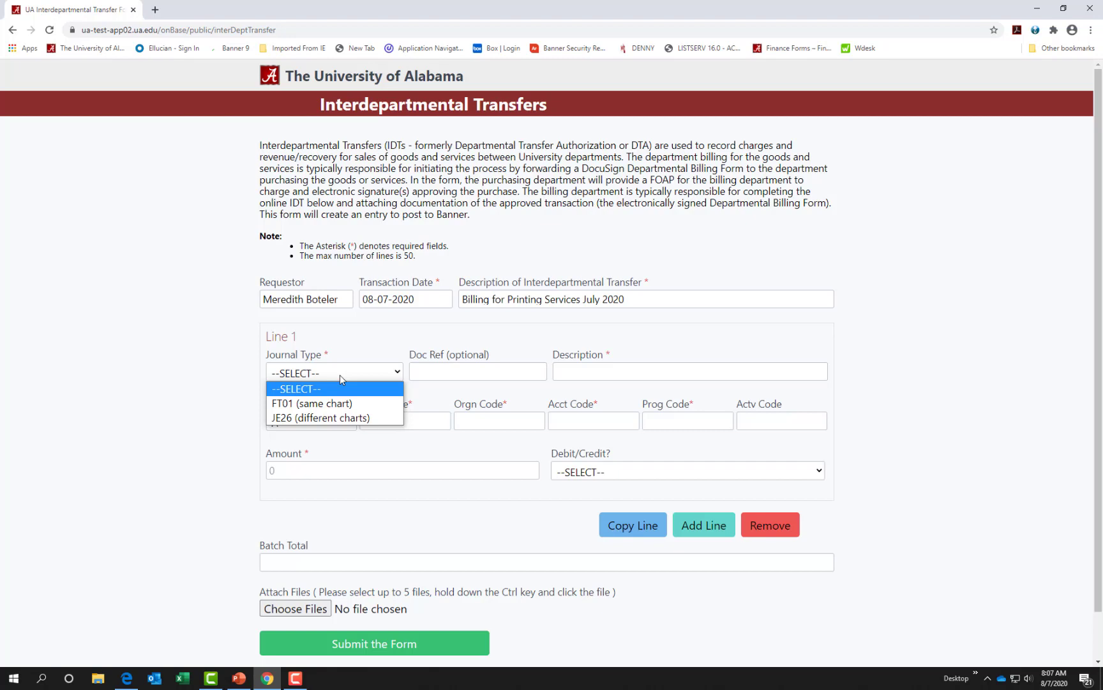
left_click(376, 403)
left_click(427, 376)
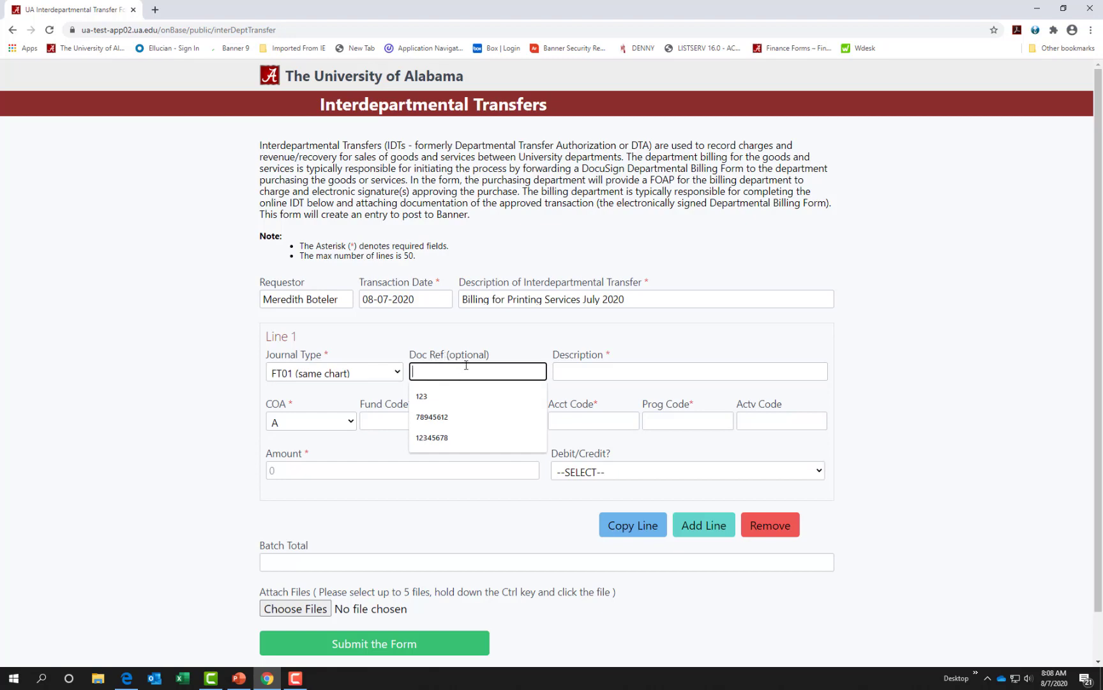
type("12345678")
key("Tab")
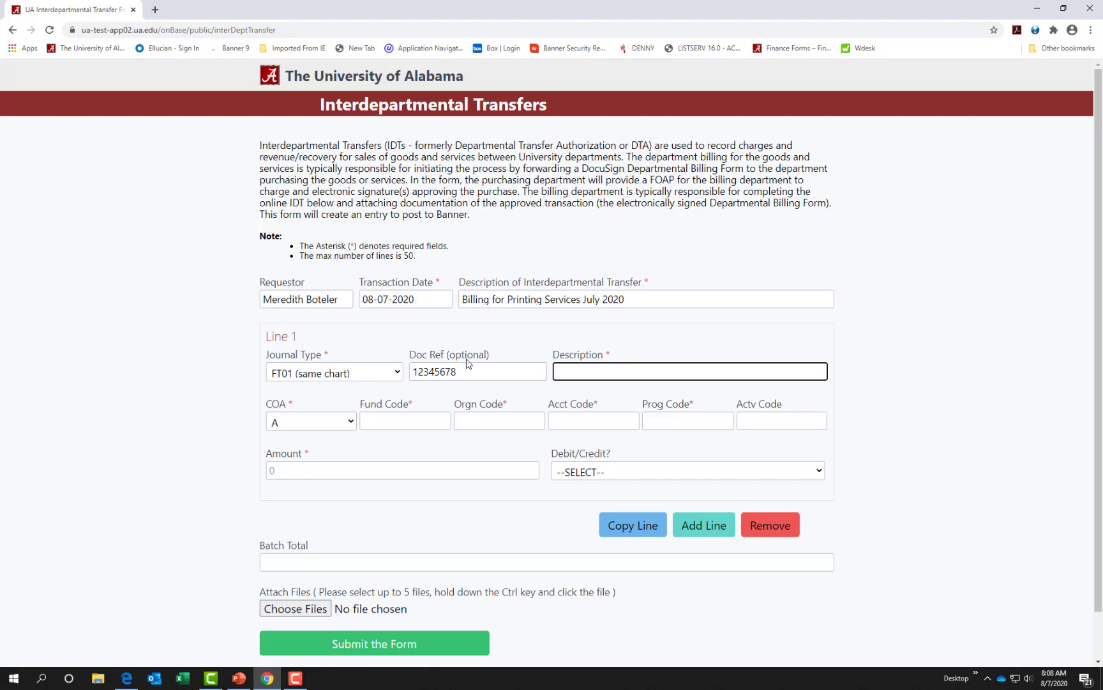
type("billing printing for FAR")
key("Tab")
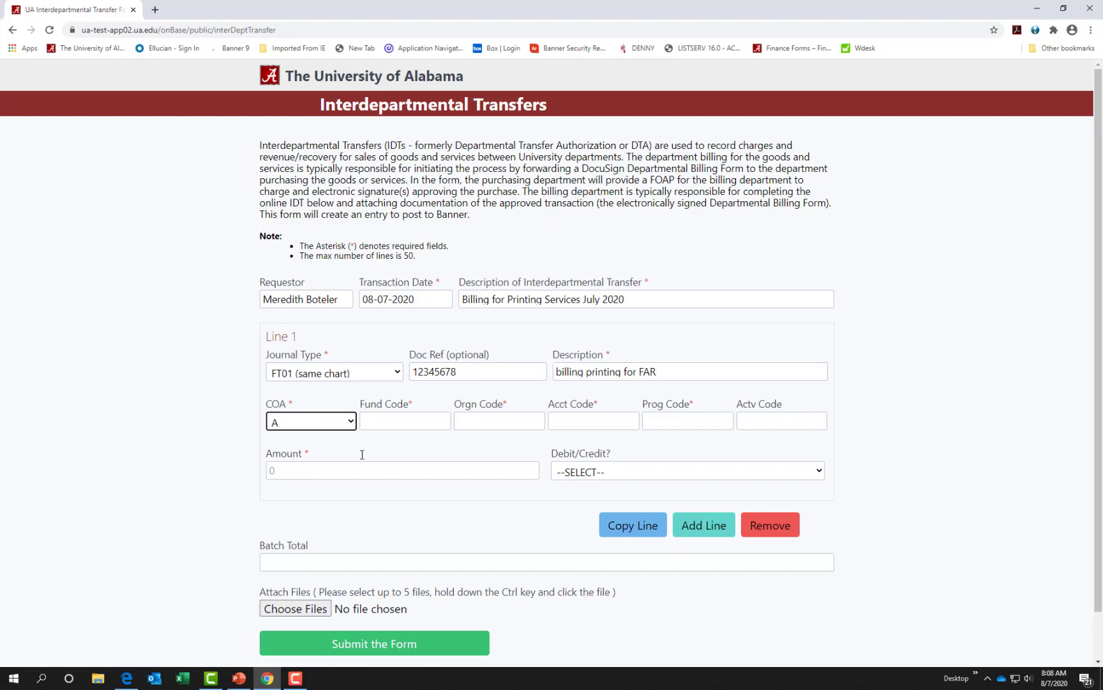
- Set line 1's COA to A, fund code to 11000 and orgn code to 502401
left_click(351, 422)
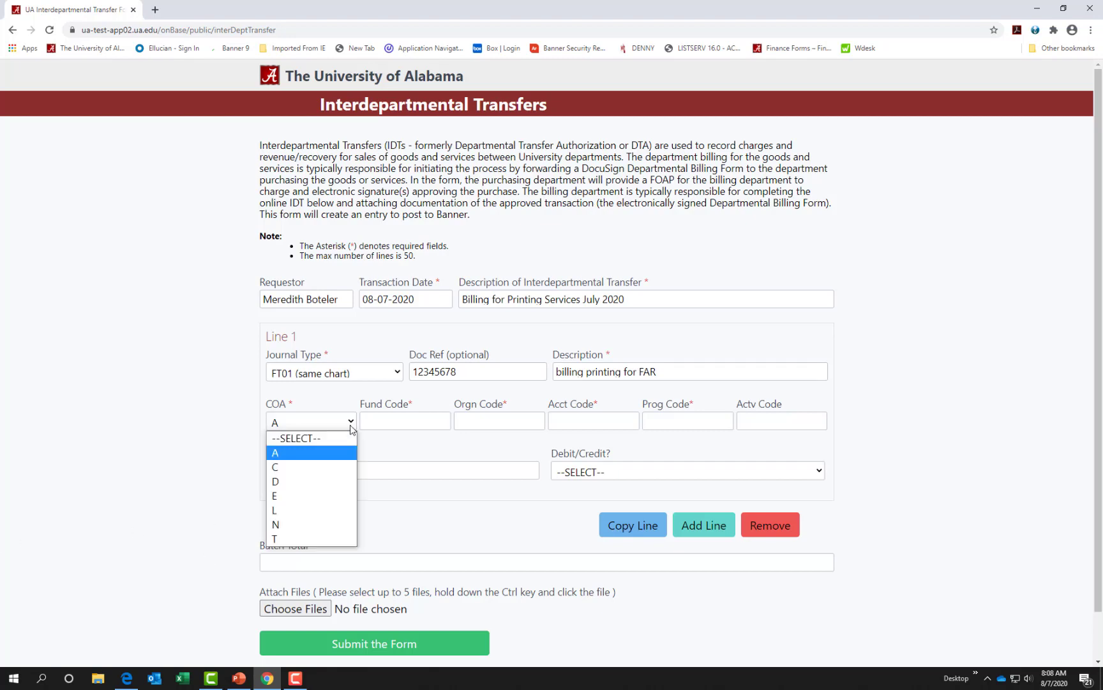
left_click(330, 452)
left_click(385, 422)
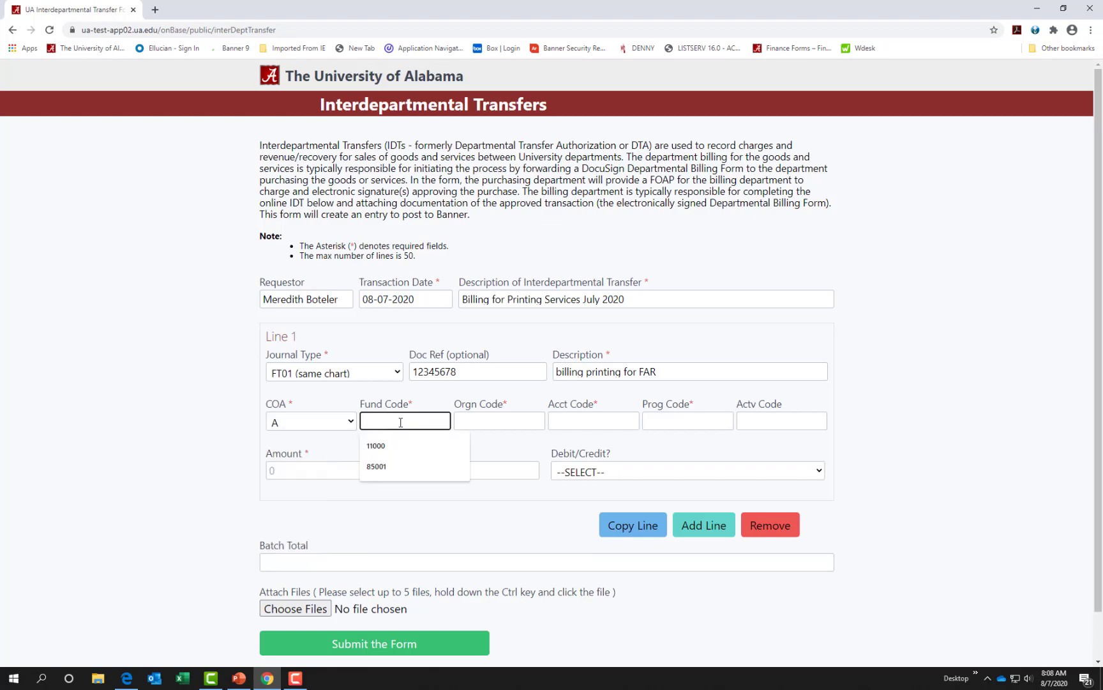
type("11000")
key("Tab")
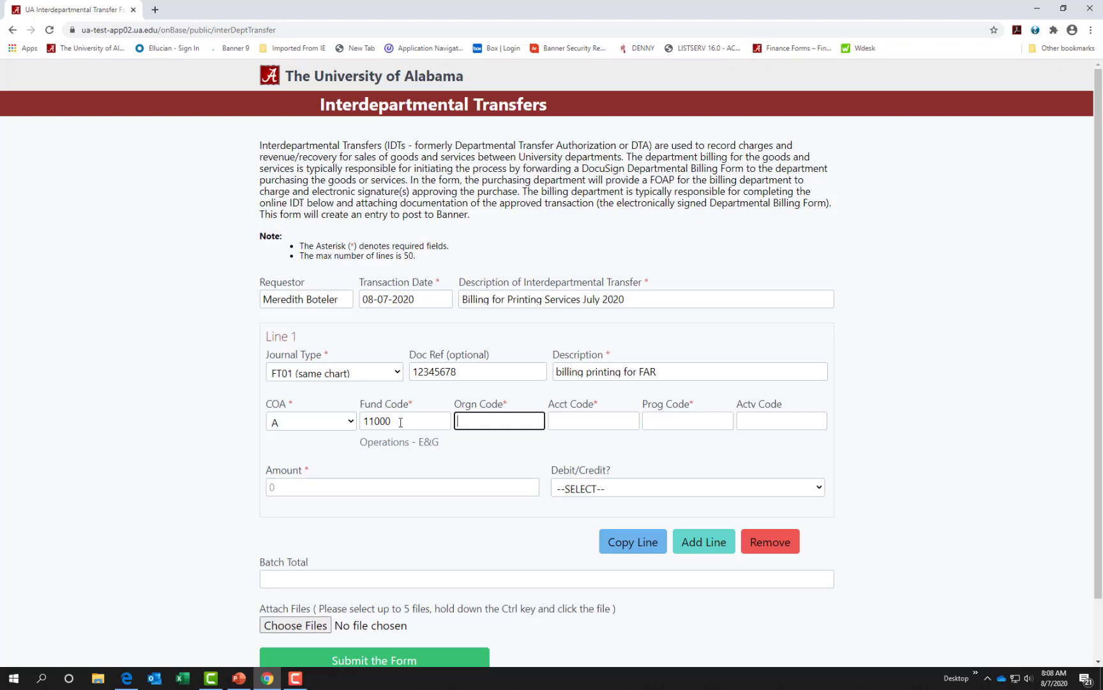
type("502401")
key("Tab")
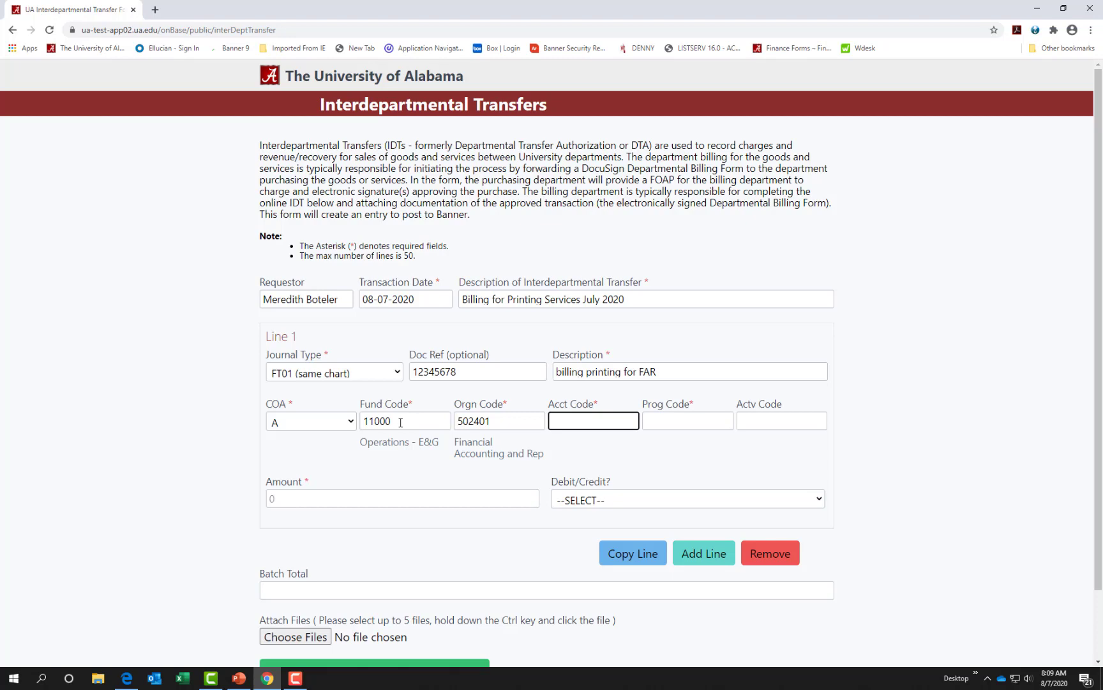
- Enter acct code 746014 and prog code 600 for line 1, leaving the actv code empty
type("746014")
key("Tab")
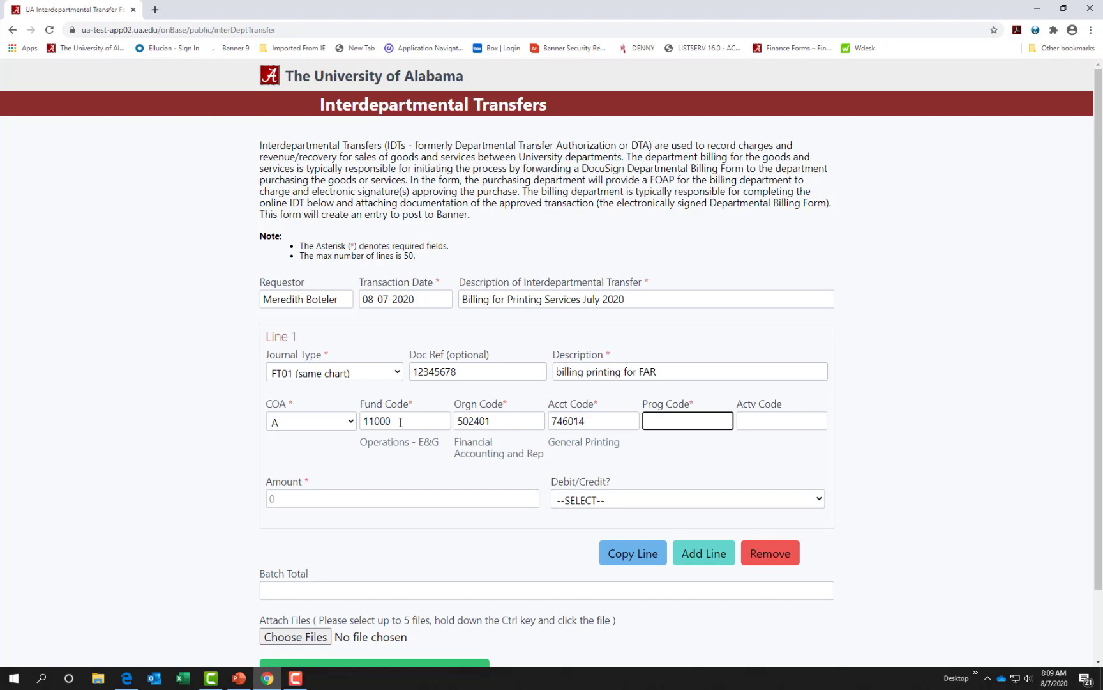
key("Tab")
key("shift+Tab")
type("600")
key("Tab")
key("Tab")
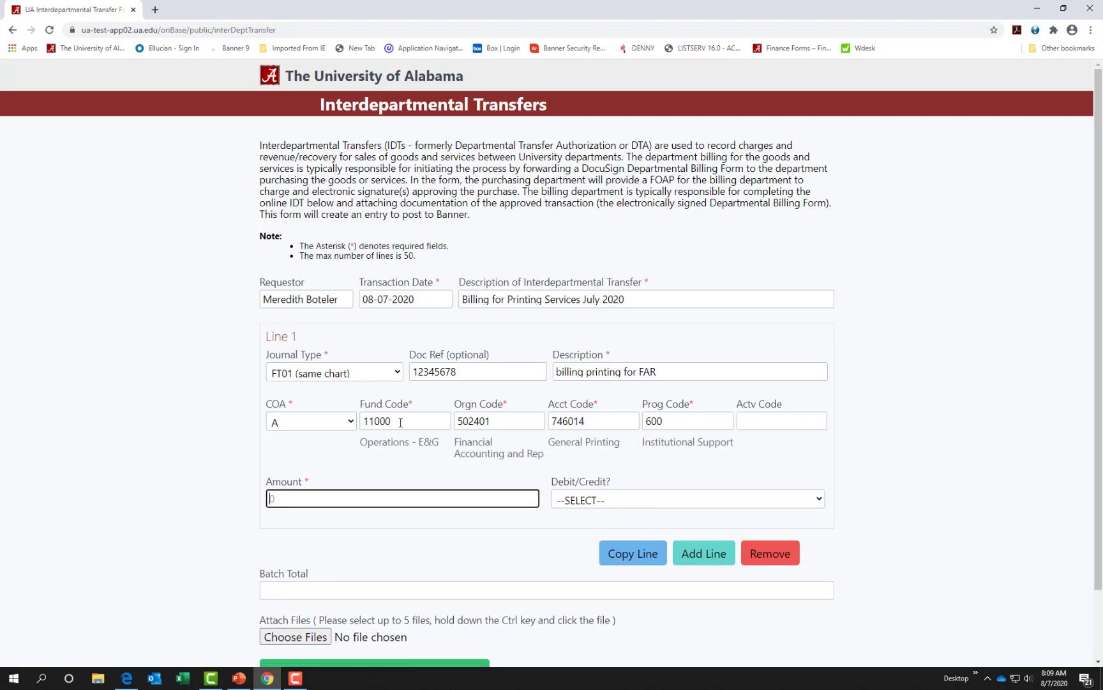
- Set line 1's amount to 500.00 and mark it as Debit-increase to expense/decrease to revenue
type("500.00")
key("Tab")
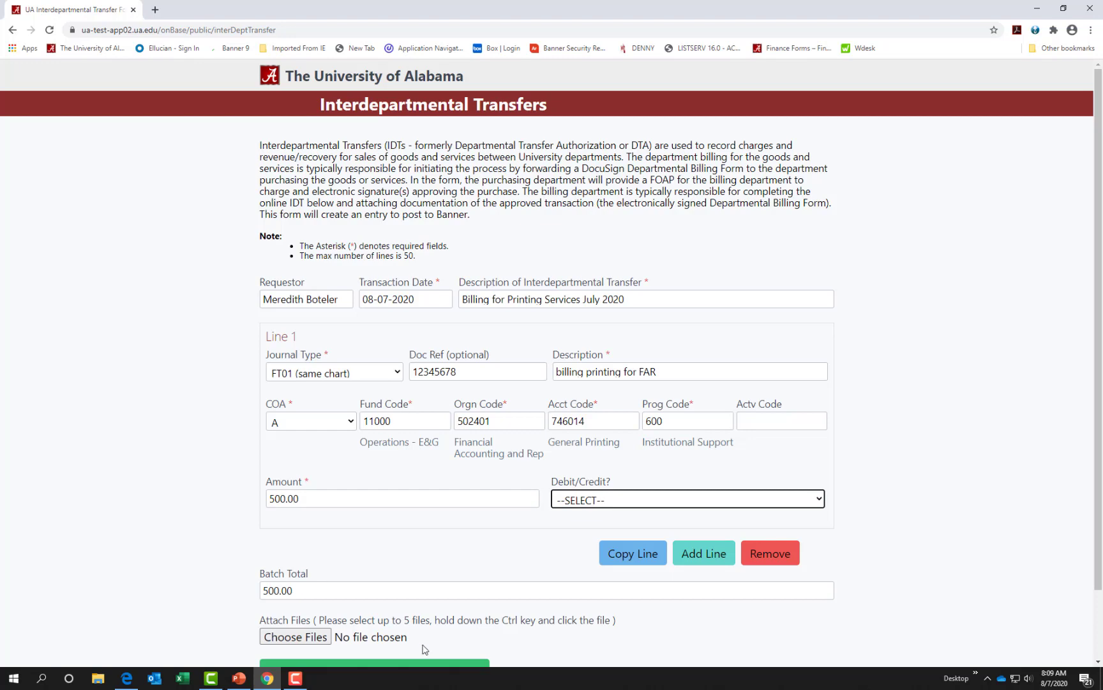
left_click(652, 504)
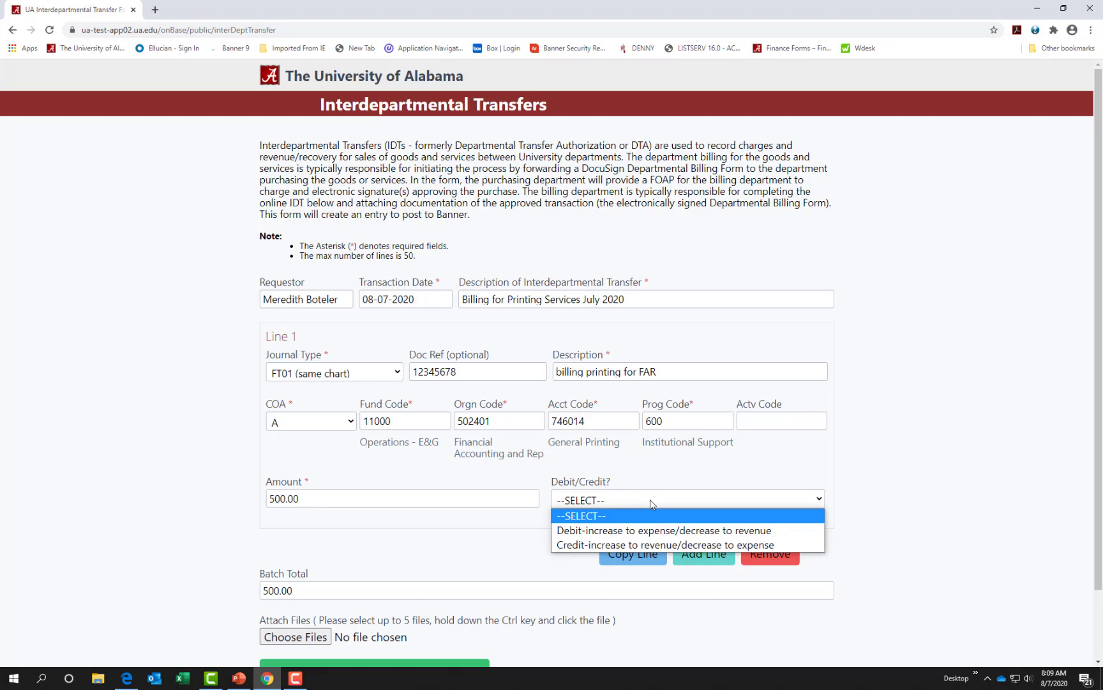
left_click(651, 530)
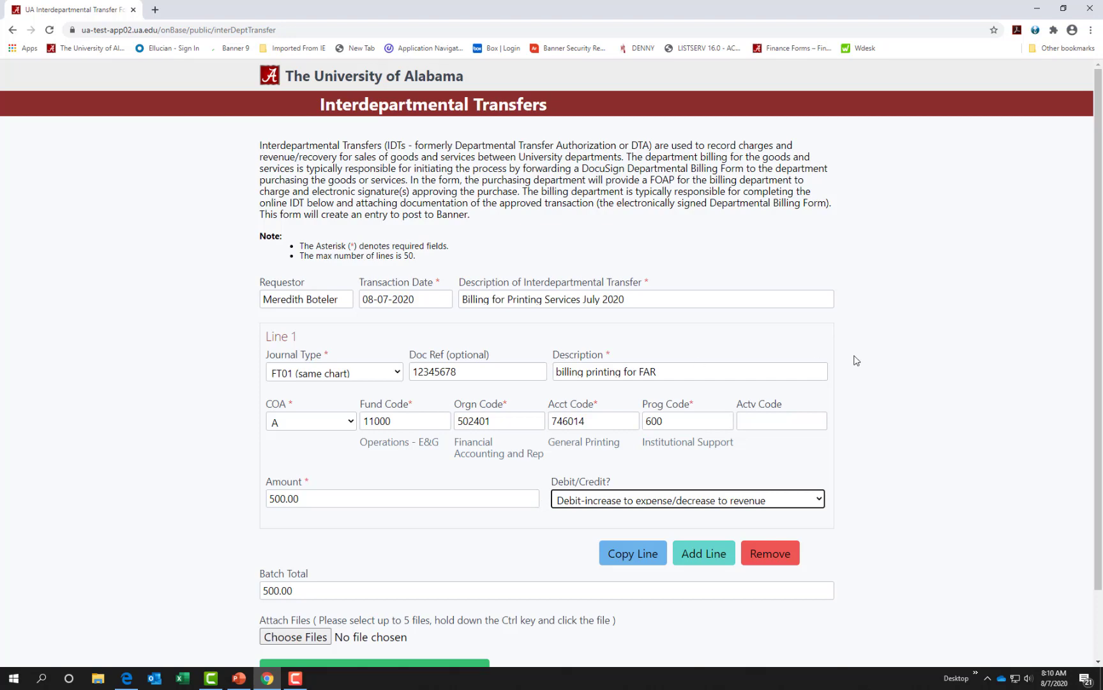
- Copy line 1 into a second line and change the copy's fund code to 18712
left_click(631, 558)
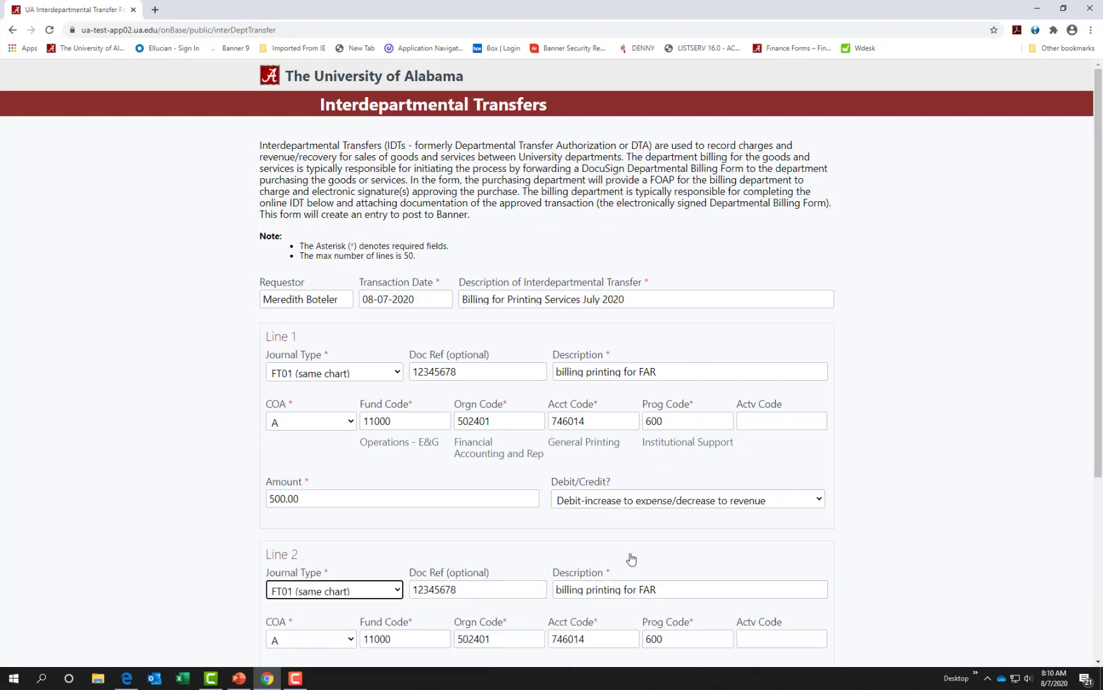
scroll(630, 558, "down", 2)
key("Tab")
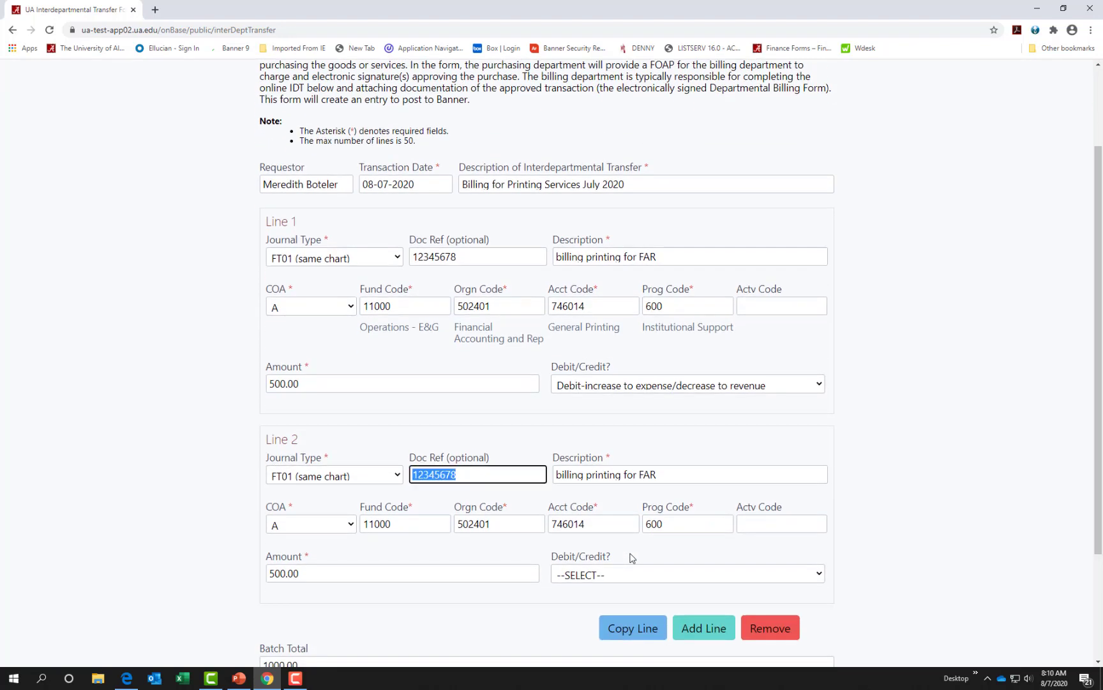
key("Tab")
key("Tab")
key("Tab")
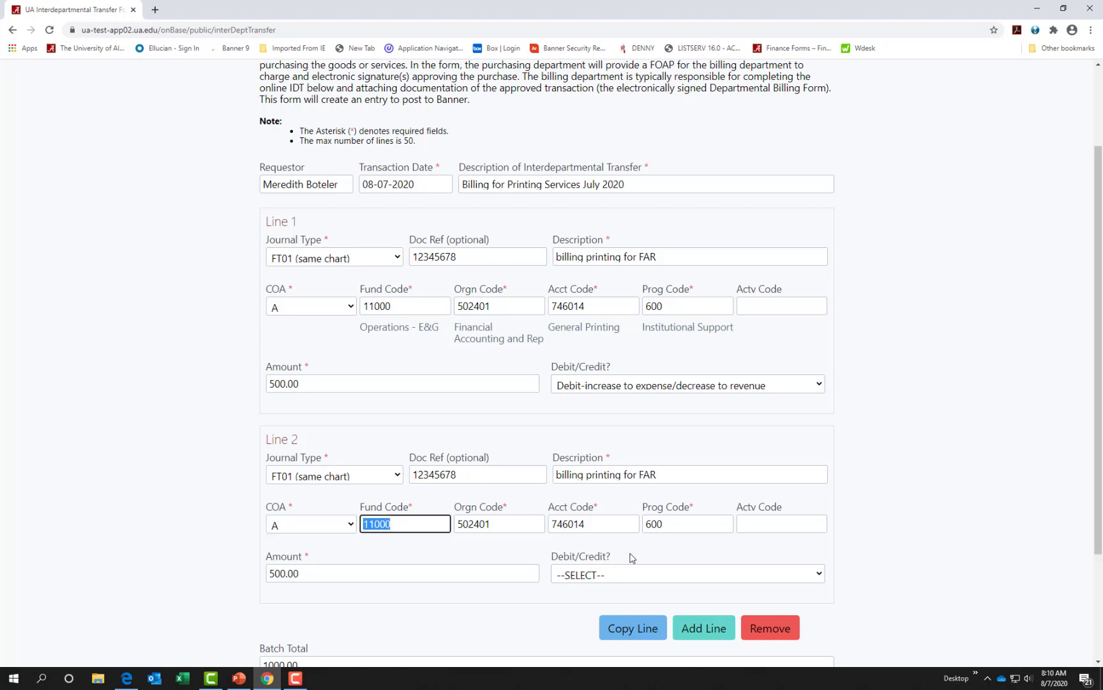
type("18712")
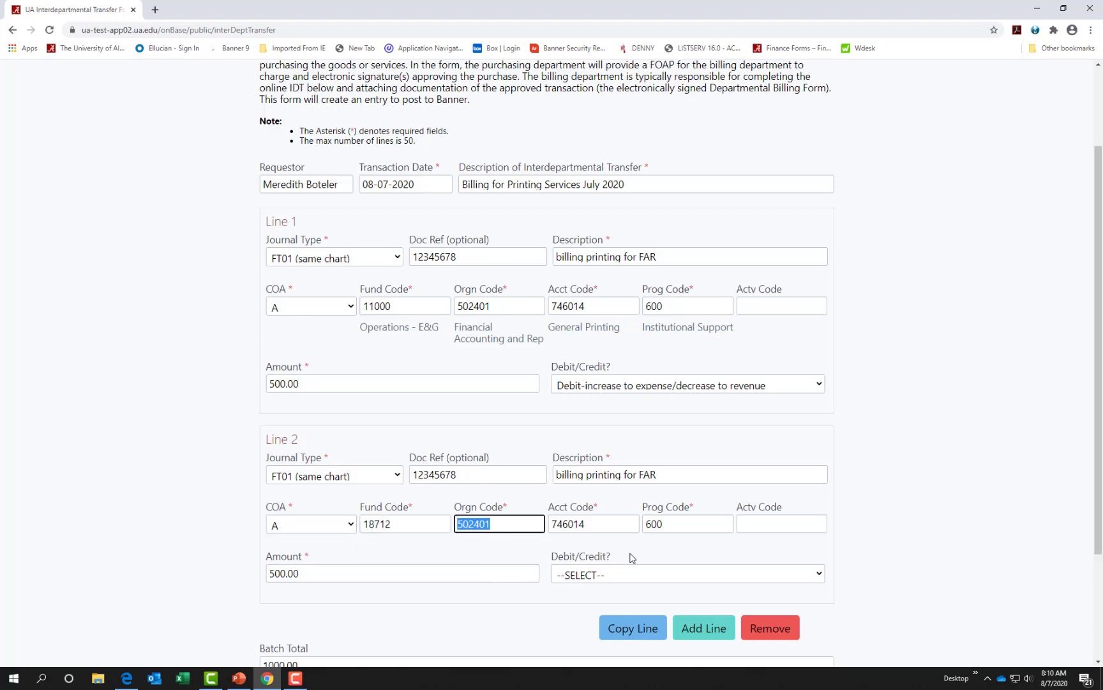
- Set line 2's orgn code to 505161, acct code to 780111 and prog code to 900
left_click(551, 524)
type("780111")
key("Tab")
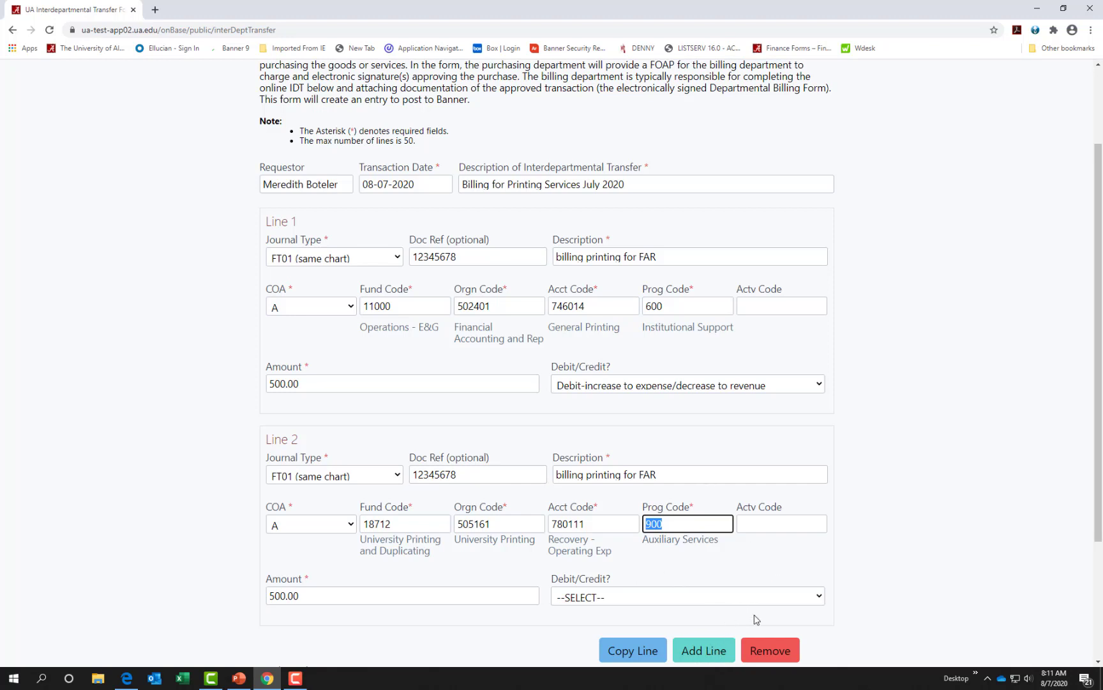
- Mark line 2 as Credit-increase to revenue/decrease to expense, keeping the copied amount
key("Tab")
key("Tab")
key("Tab")
key("Down")
key("Down")
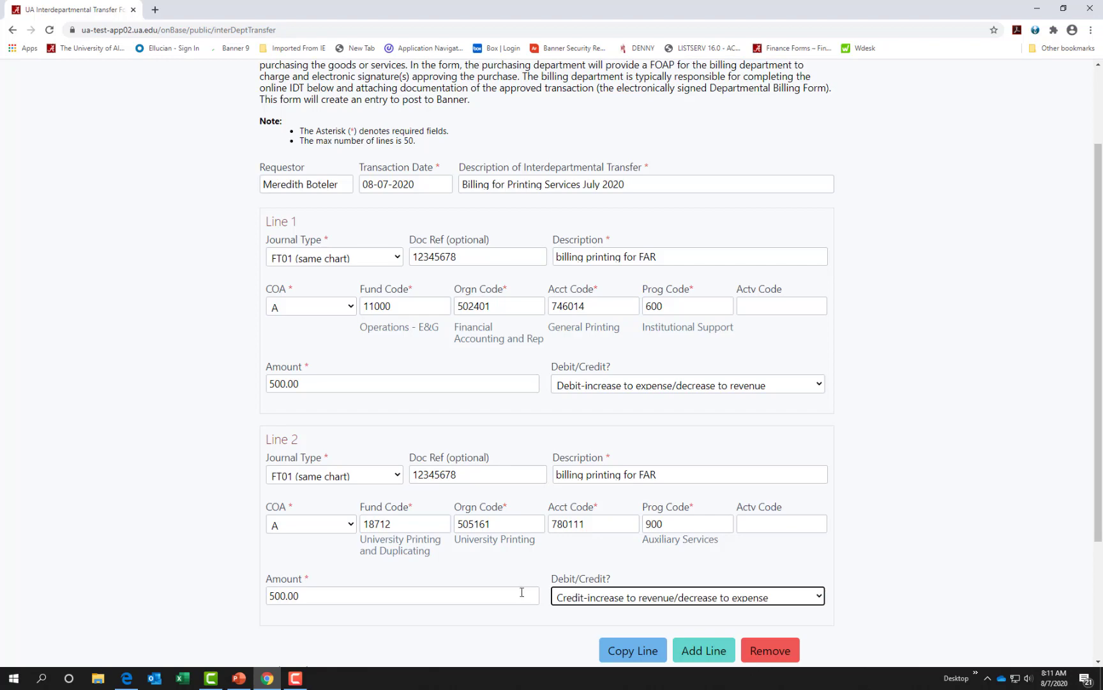
- Attach EBSCO Misc.pdf and EBSCO MOA.pdf from the Downloads folder and submit the form
scroll(236, 616, "down", 2)
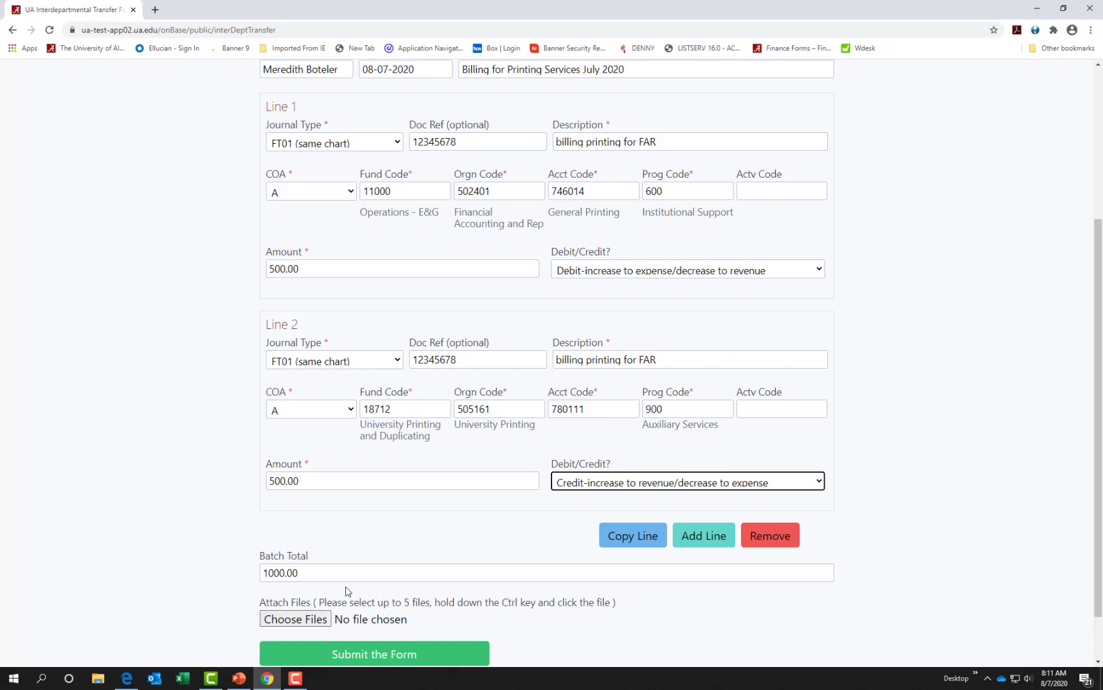
scroll(346, 591, "down", 2)
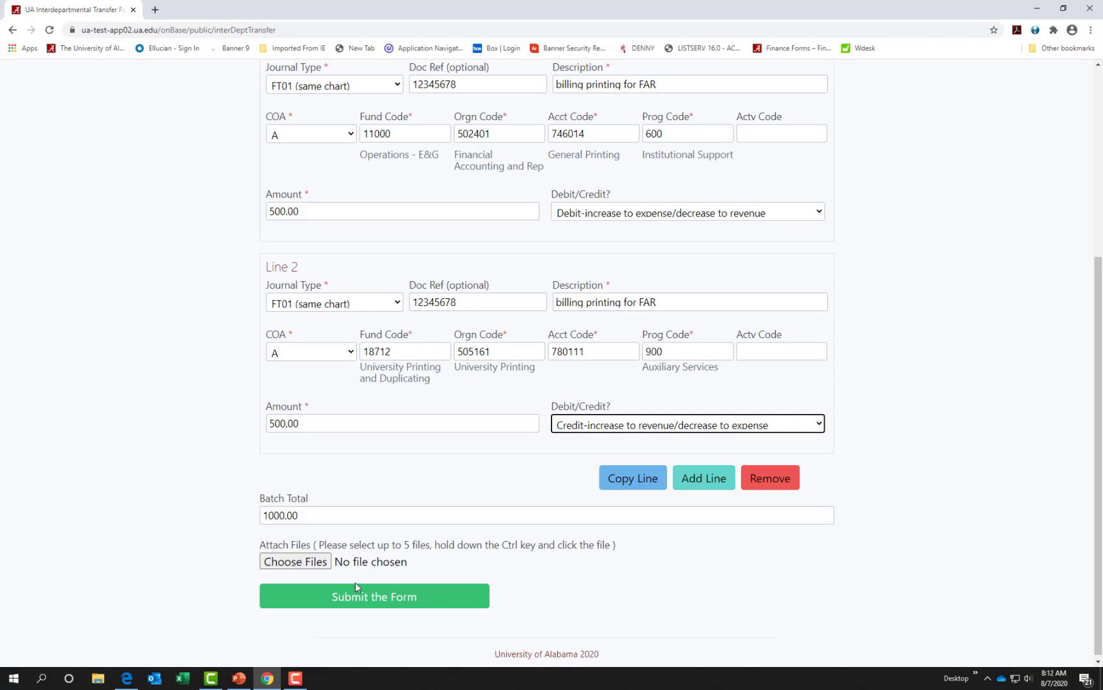
left_click(324, 568)
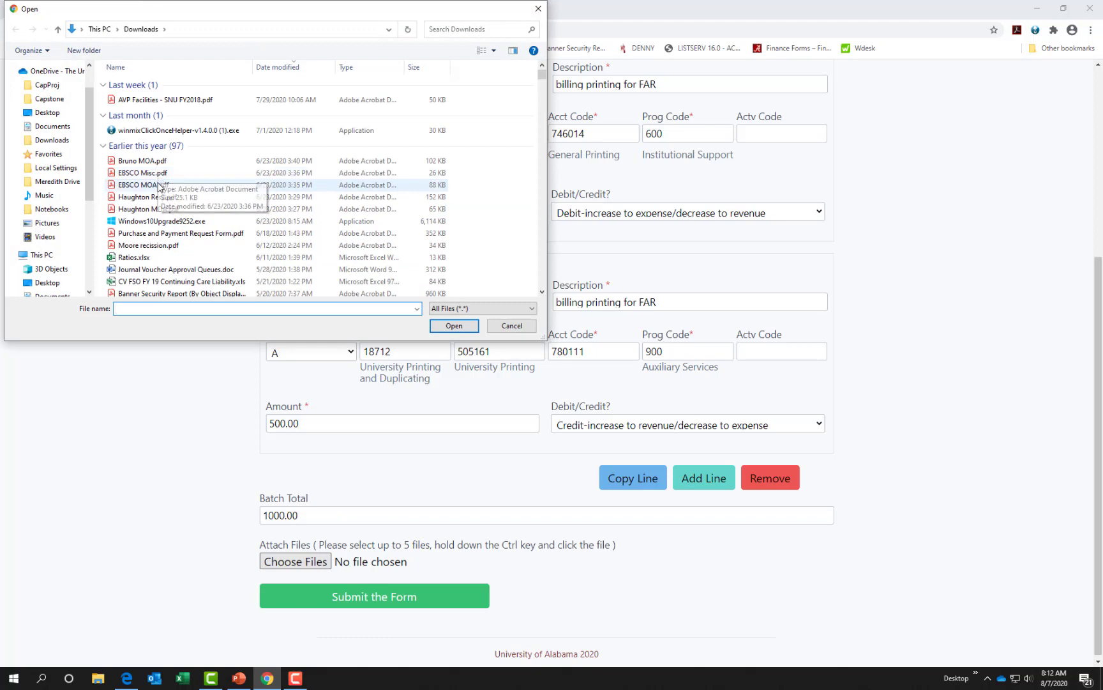
left_click(158, 174)
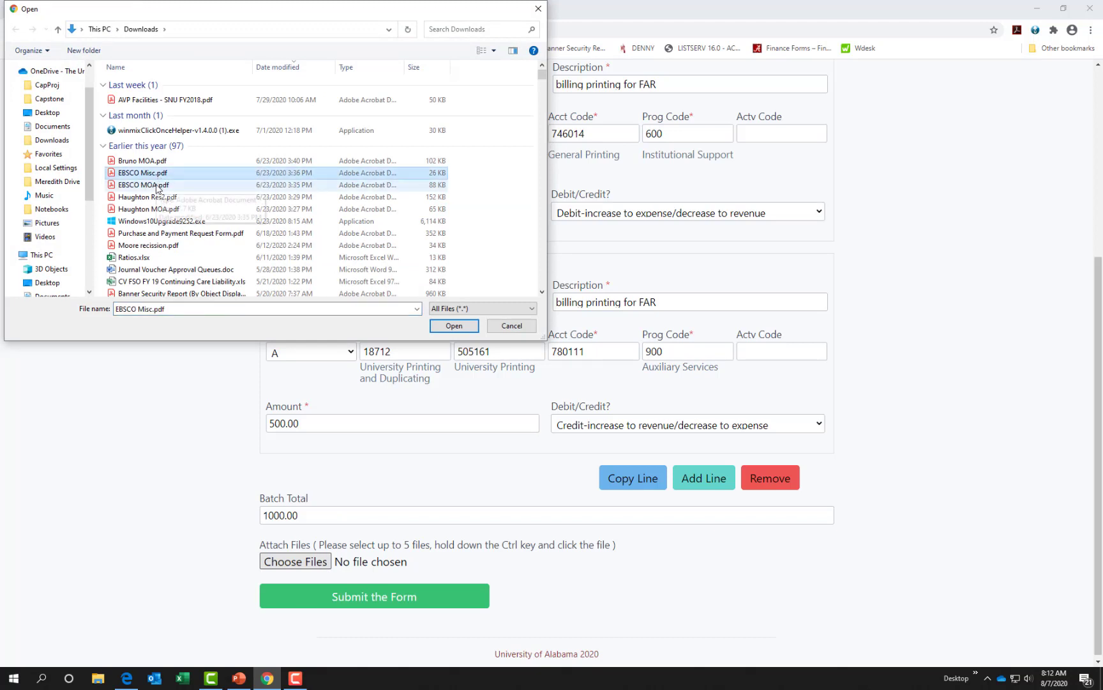
left_click(157, 185, "ctrl")
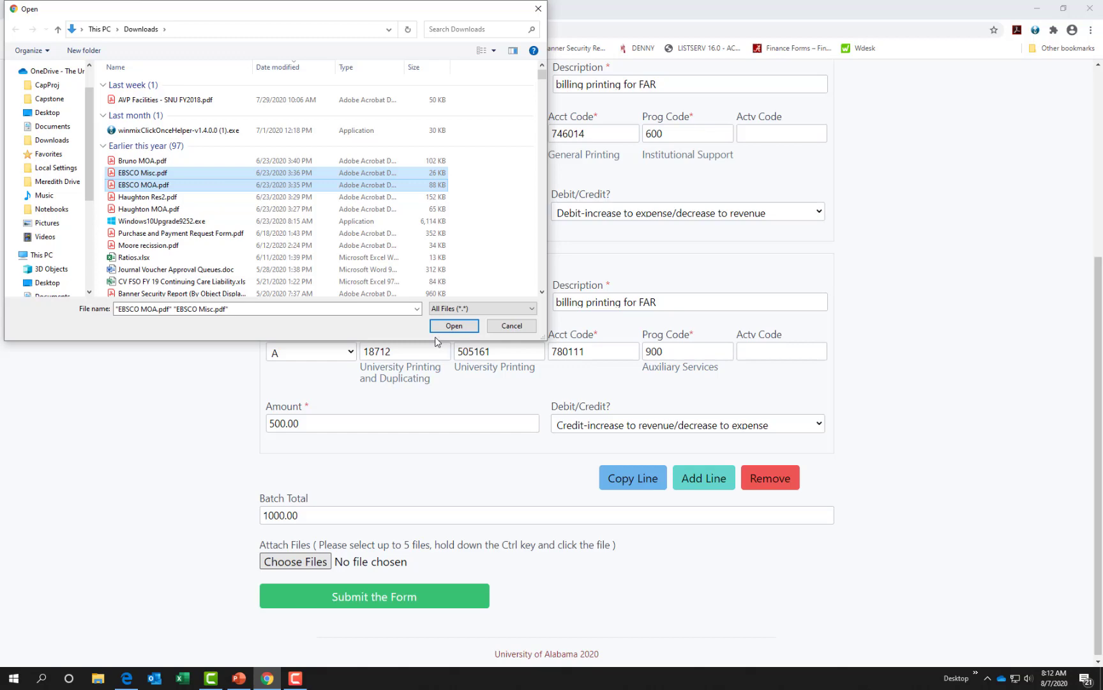
left_click(454, 325)
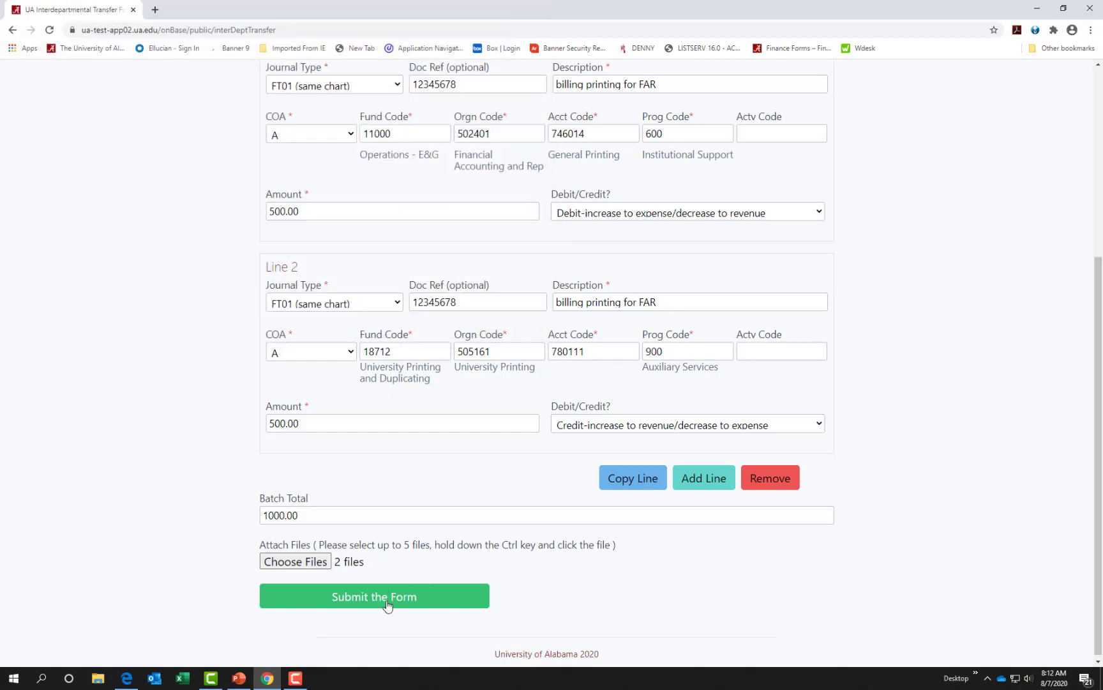
left_click(387, 605)
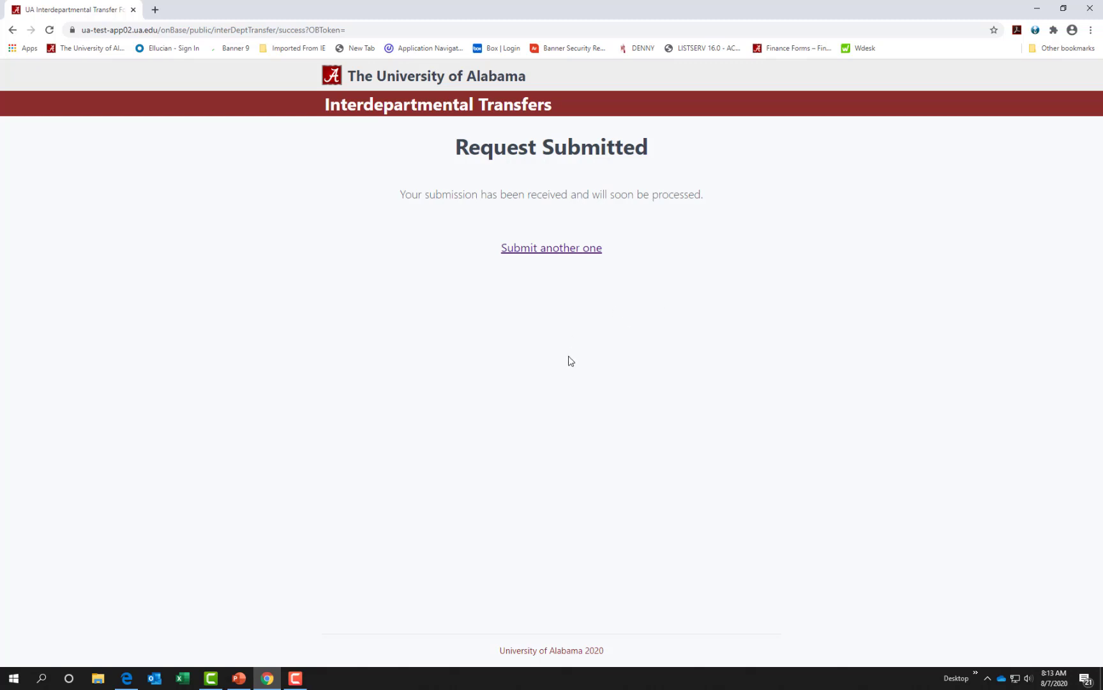
- Switch to Outlook and open the OnBase e-mail acknowledging receipt of the interdepartmental transfer form
left_click(155, 679)
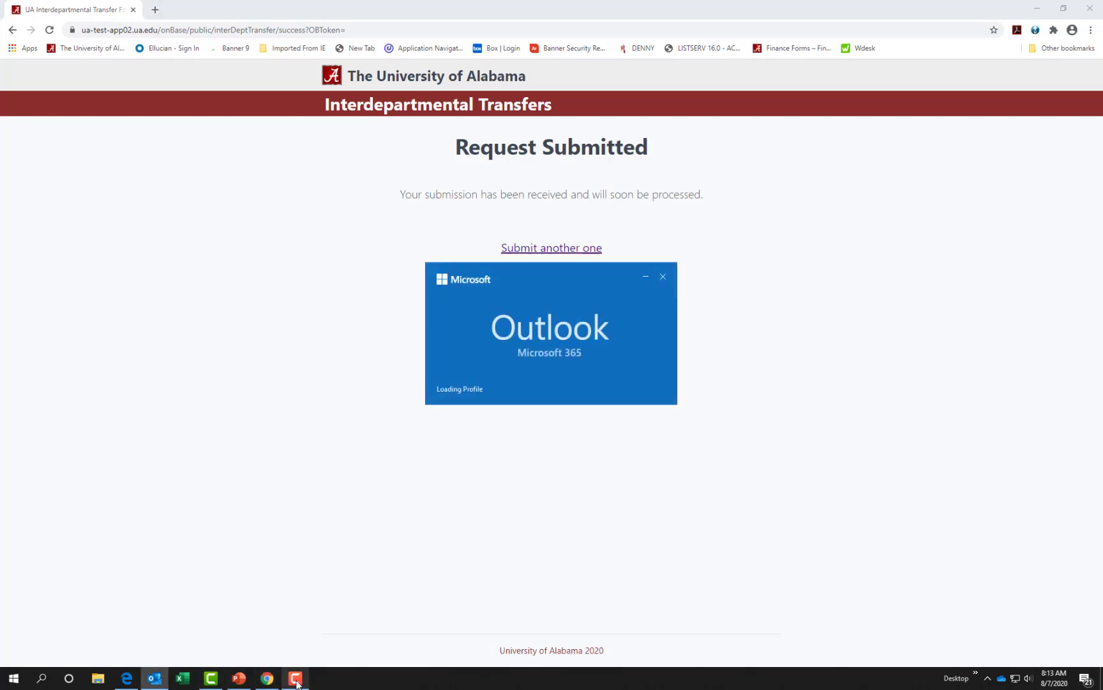
double_click(348, 168)
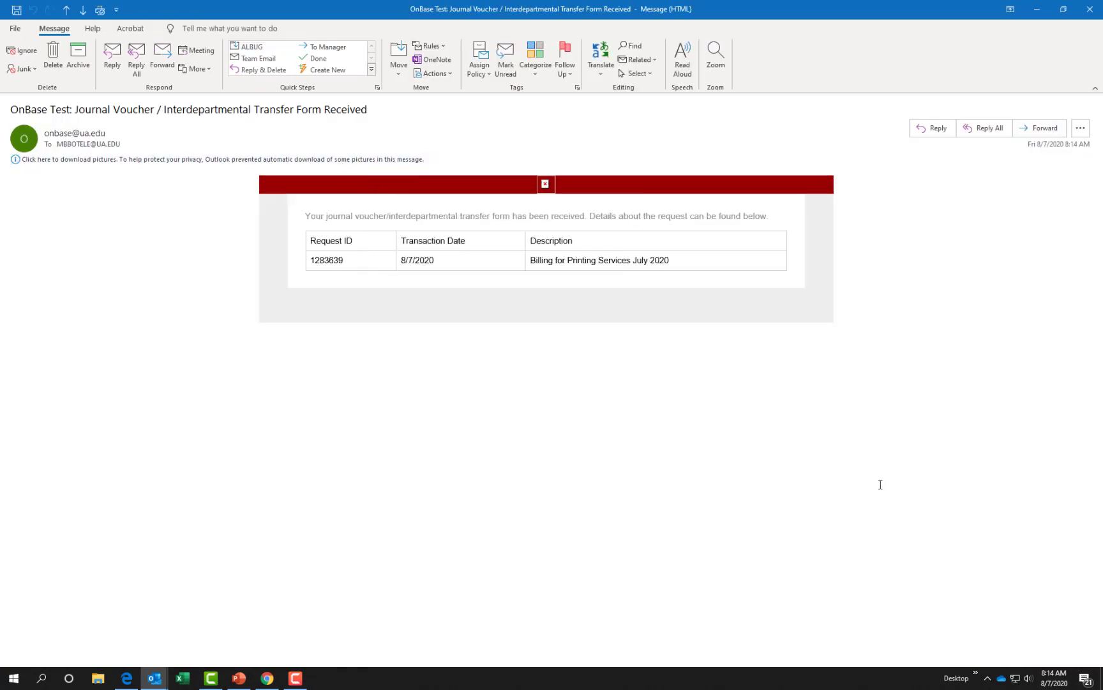